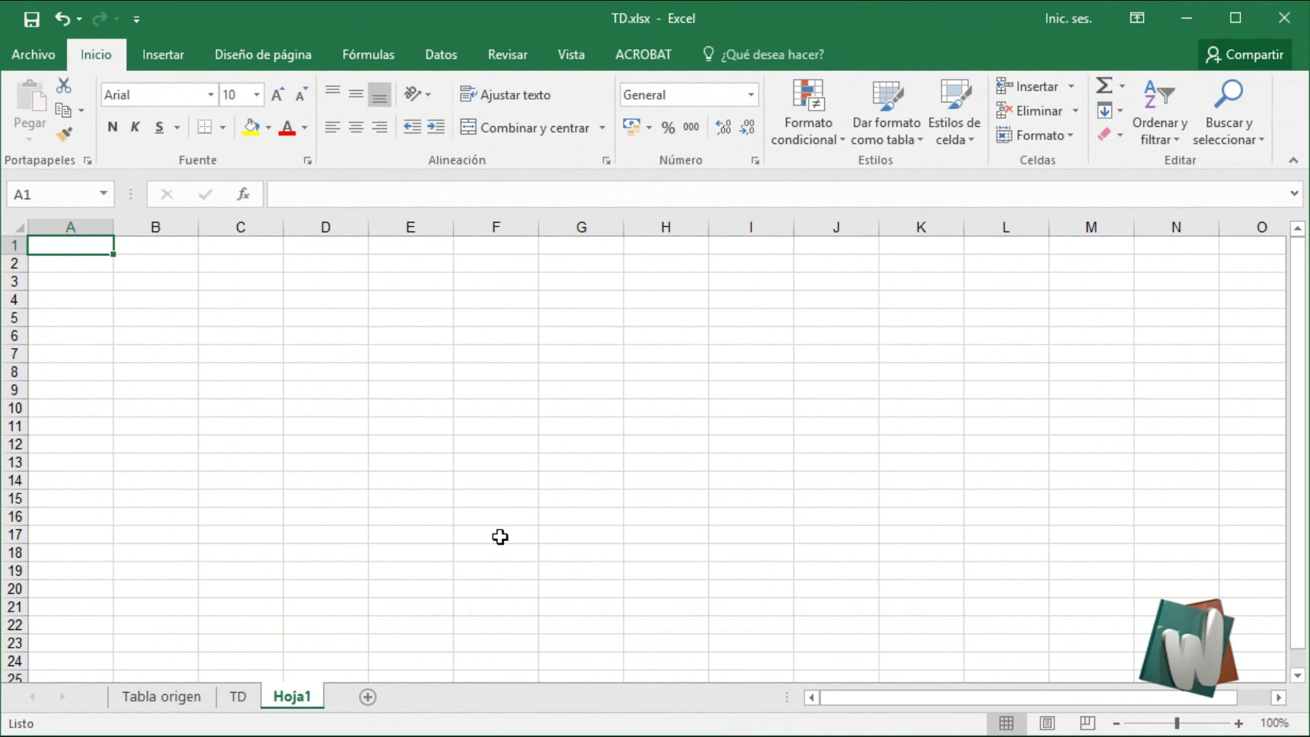
Switch the ribbon to the Insertar tab on the blank Hoja1 sheet
click(162, 54)
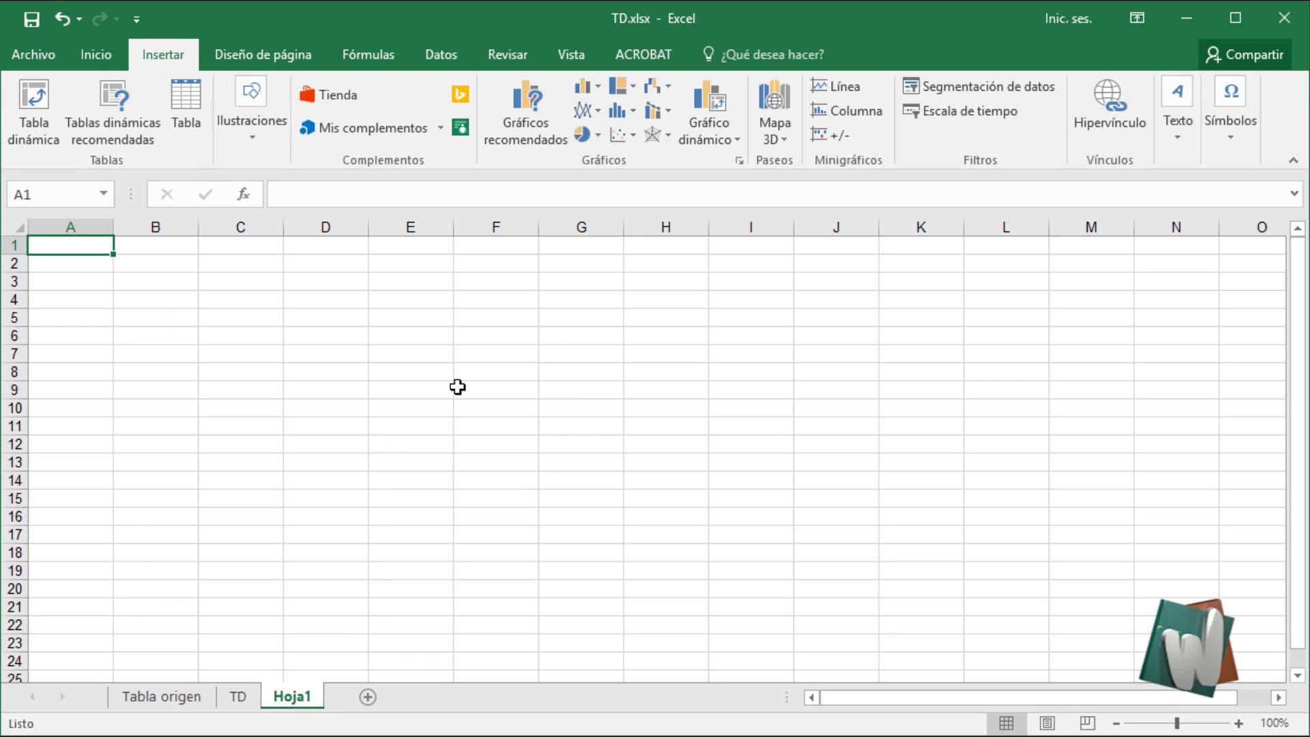
Select cell B4 and launch Tablas dinámicas recomendadas
click(159, 306)
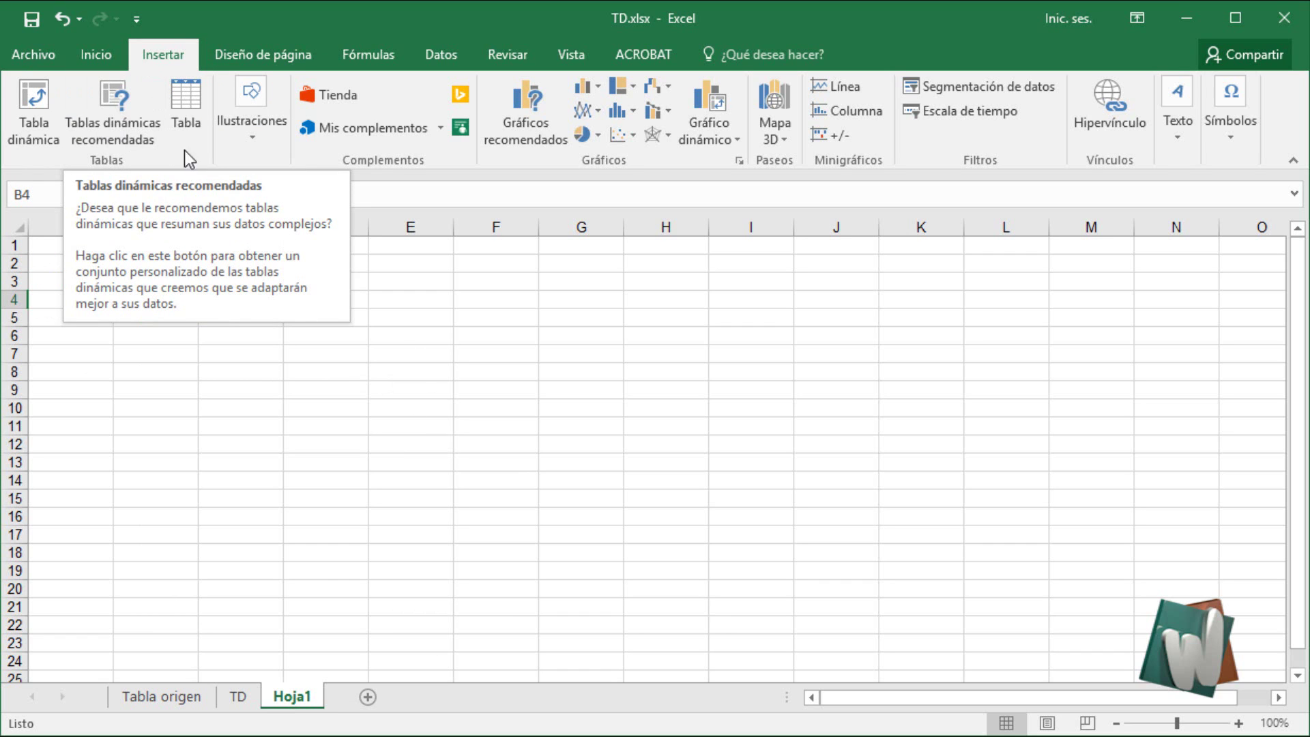
click(121, 112)
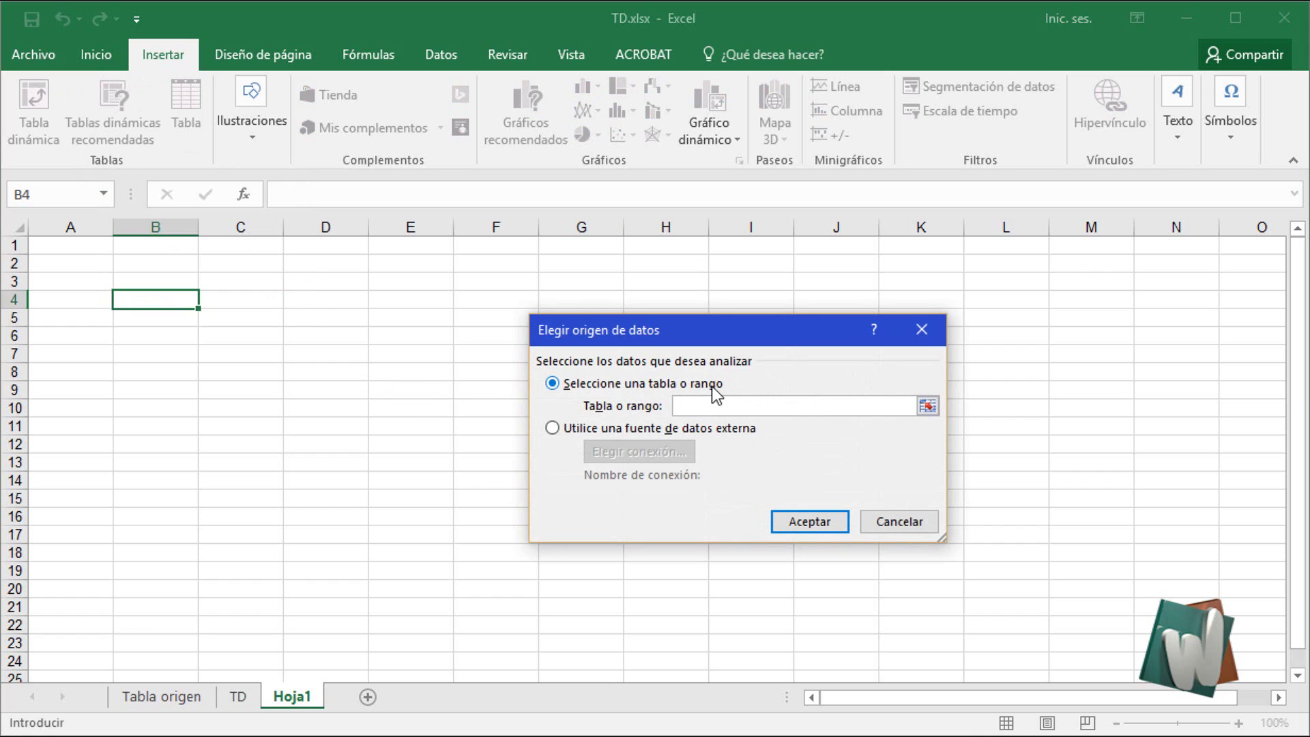
Choose Tabla1 on the Tabla origen sheet as the source data and confirm it
click(184, 696)
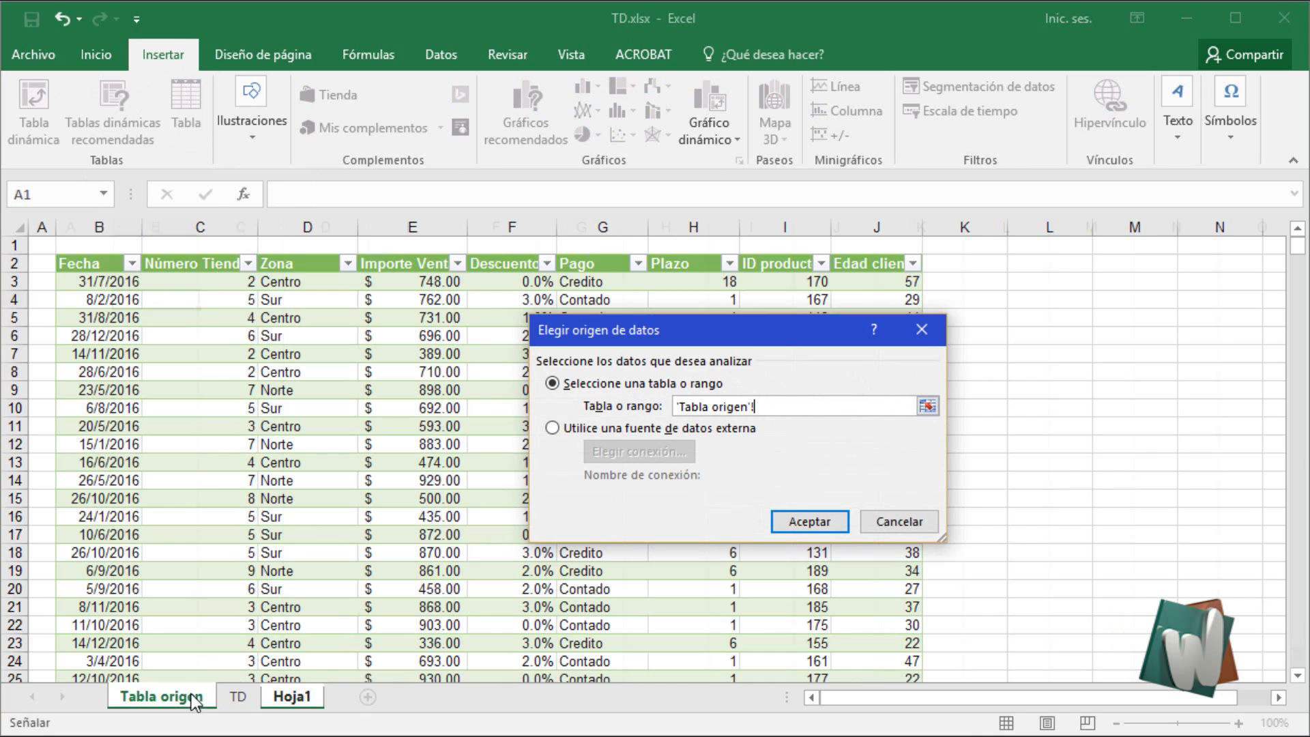
click(51, 248)
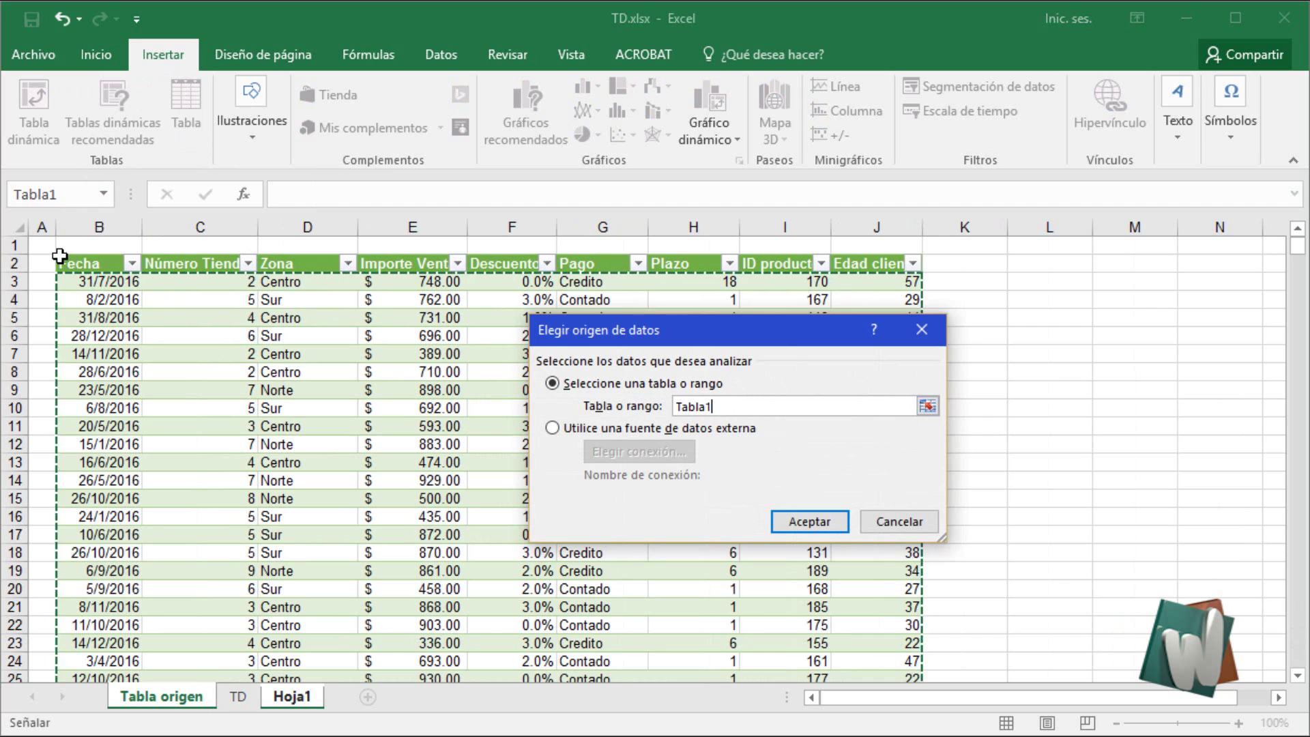
click(805, 521)
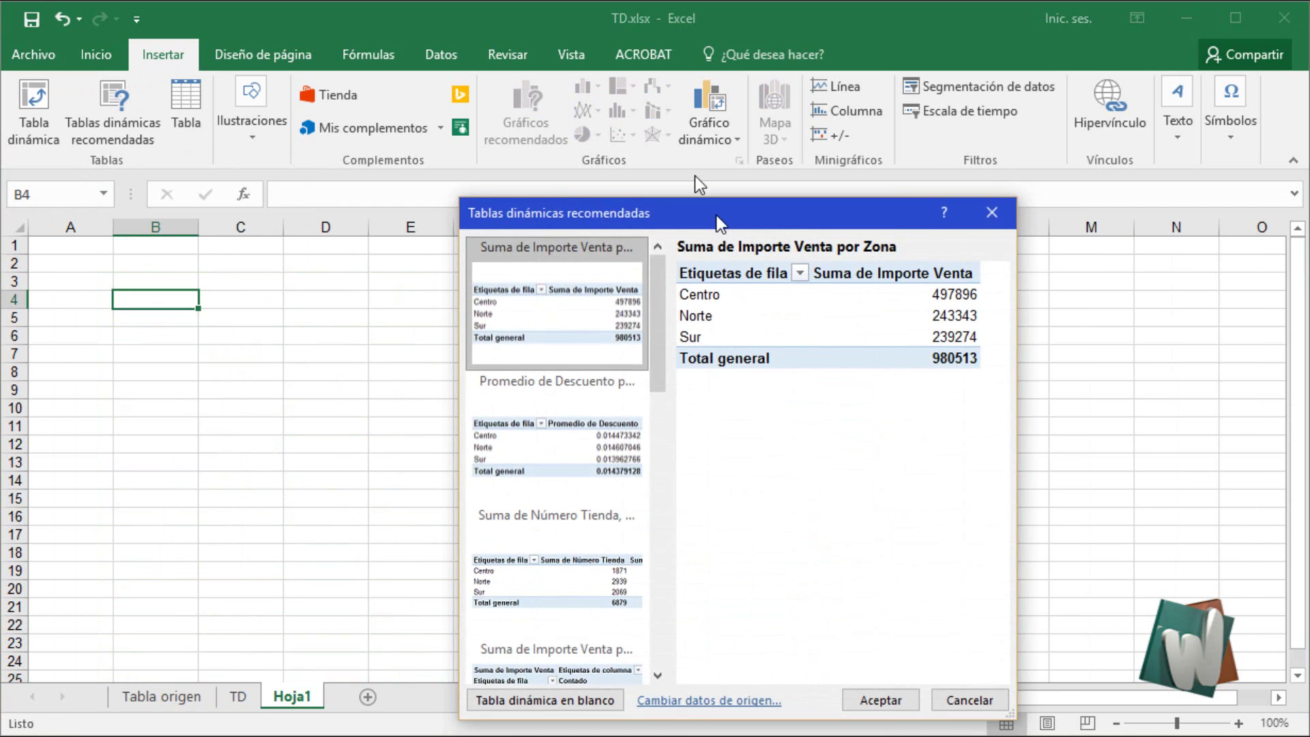
Reposition the recommendations dialog to view the Suma de Importe Venta por Zona preview
drag(716, 212, 648, 105)
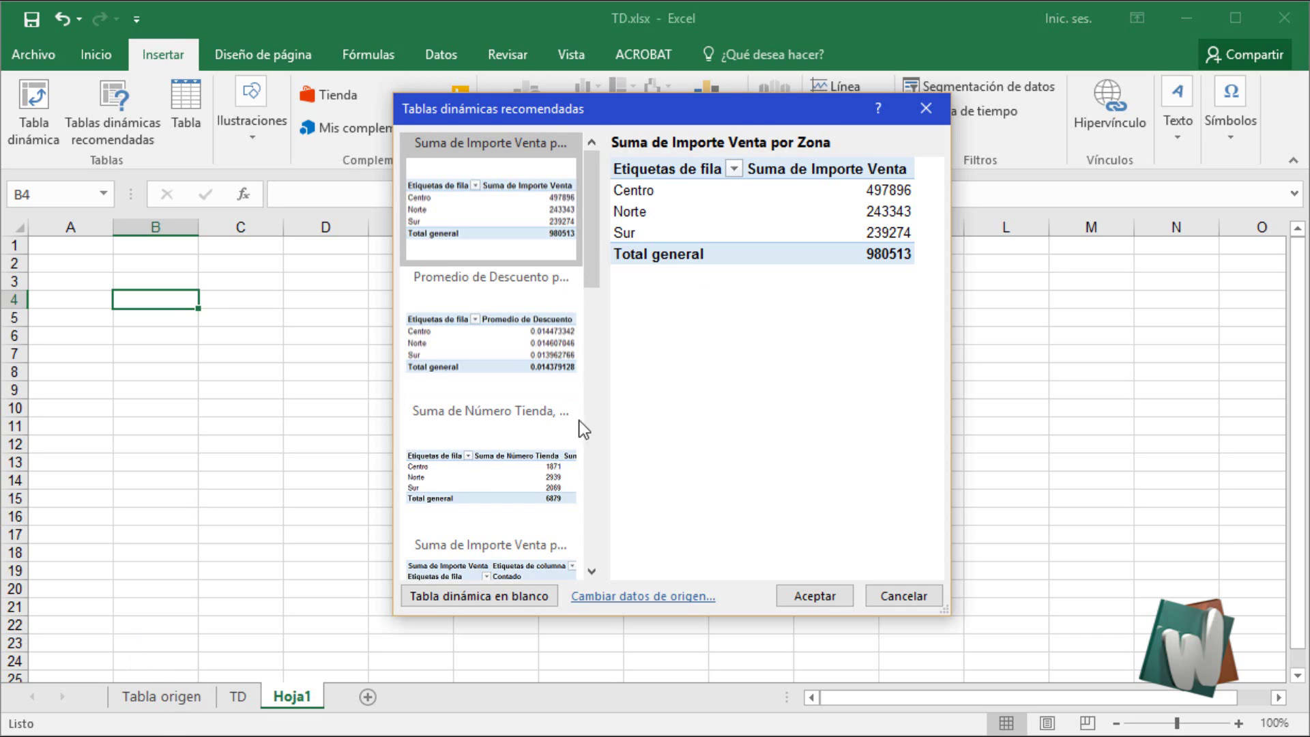
drag(696, 114, 751, 100)
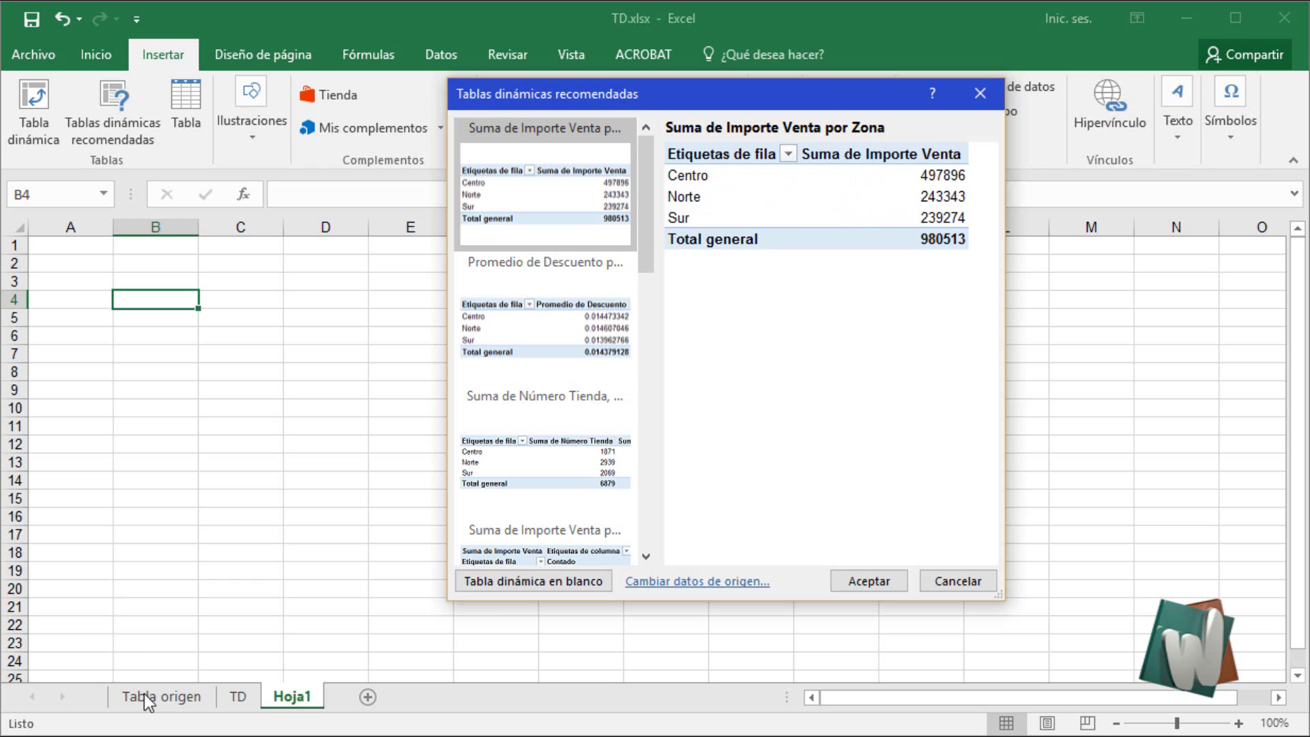
Cancel the recommendations, check the Tabla origen data, and return to Hoja1
click(948, 581)
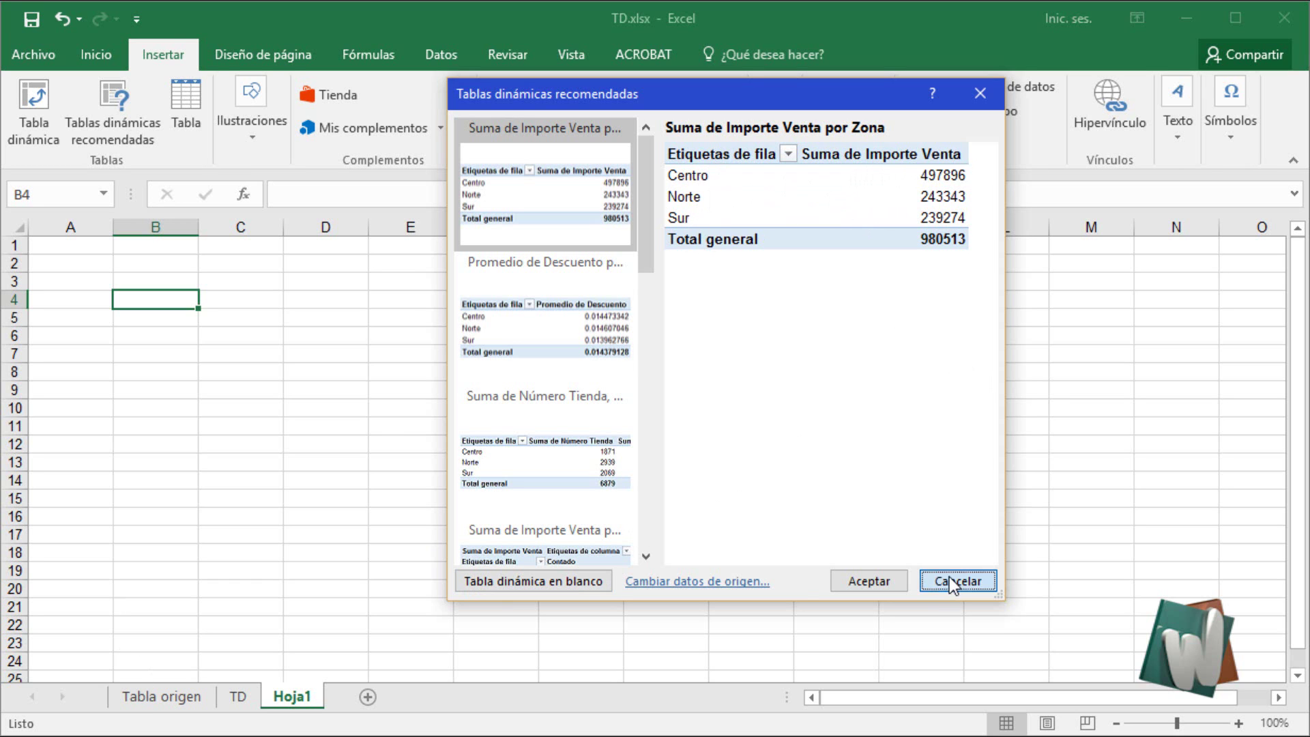
click(177, 698)
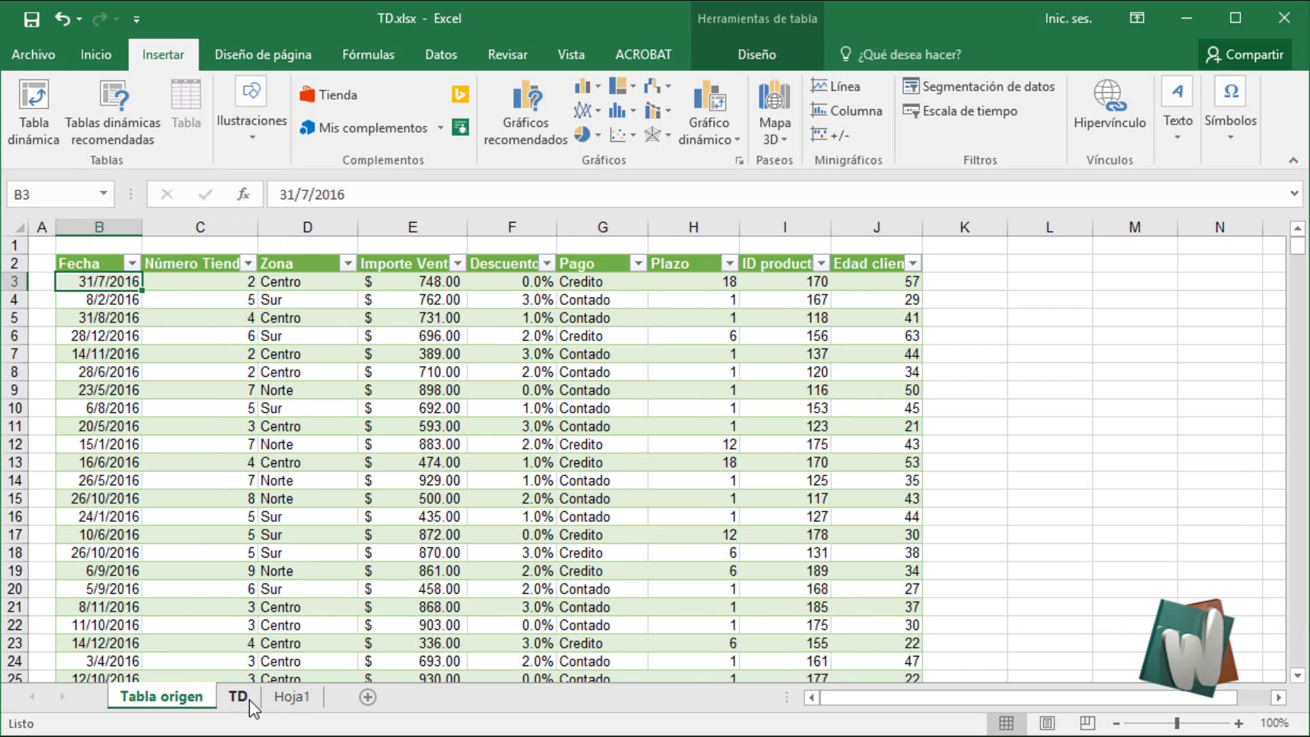
click(285, 694)
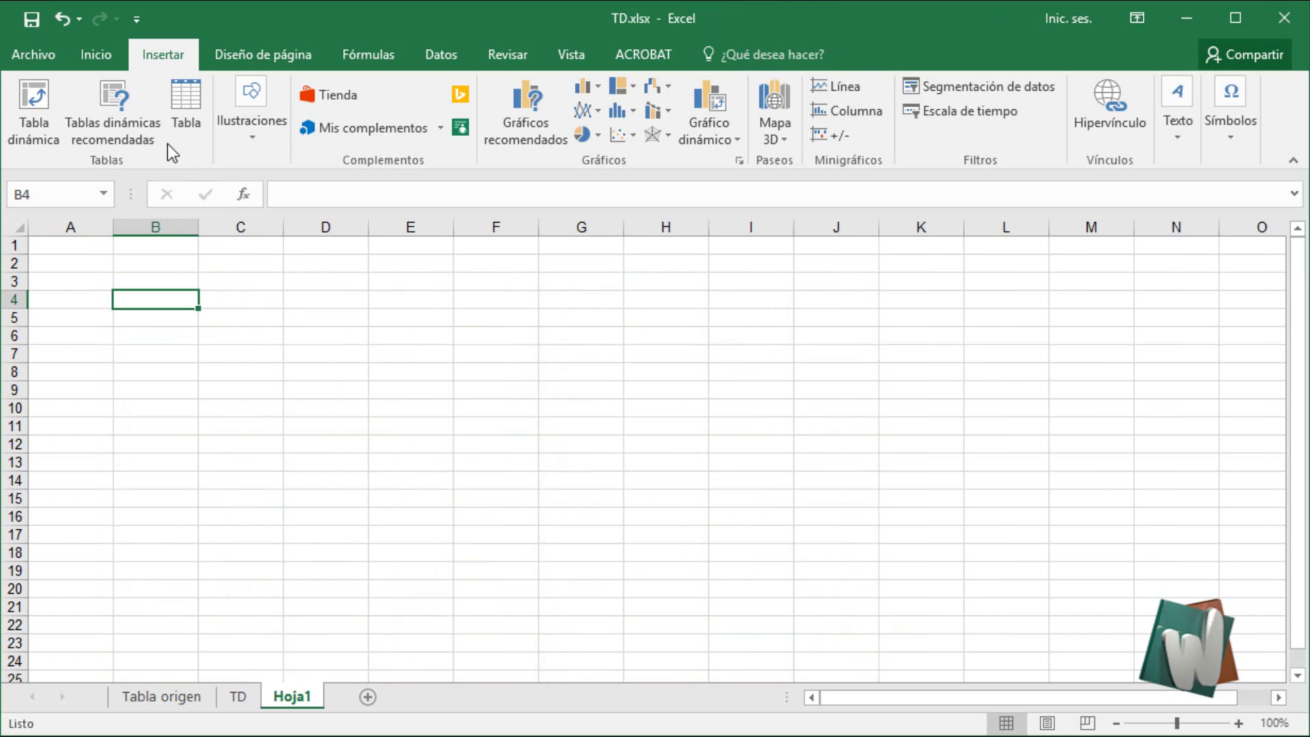
Relaunch Tablas dinámicas recomendadas with Tabla1 as the source data
click(130, 133)
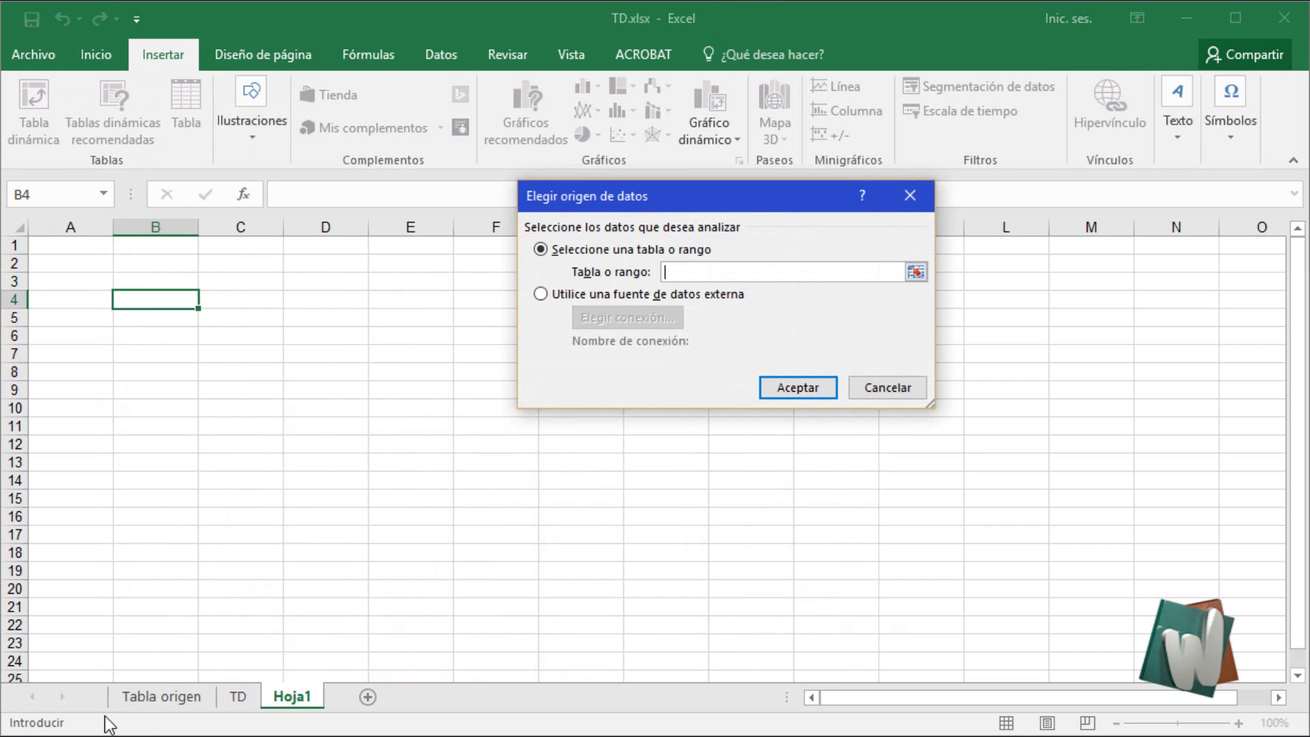
click(157, 697)
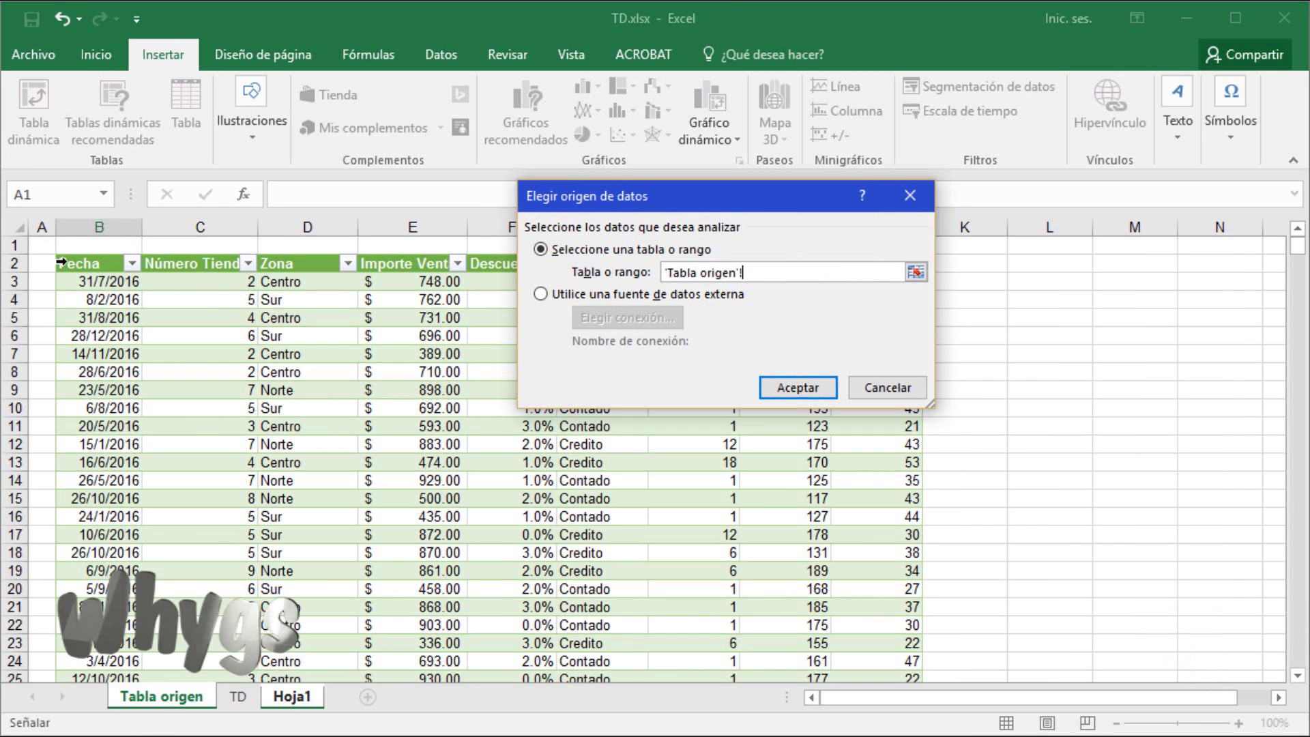
click(60, 261)
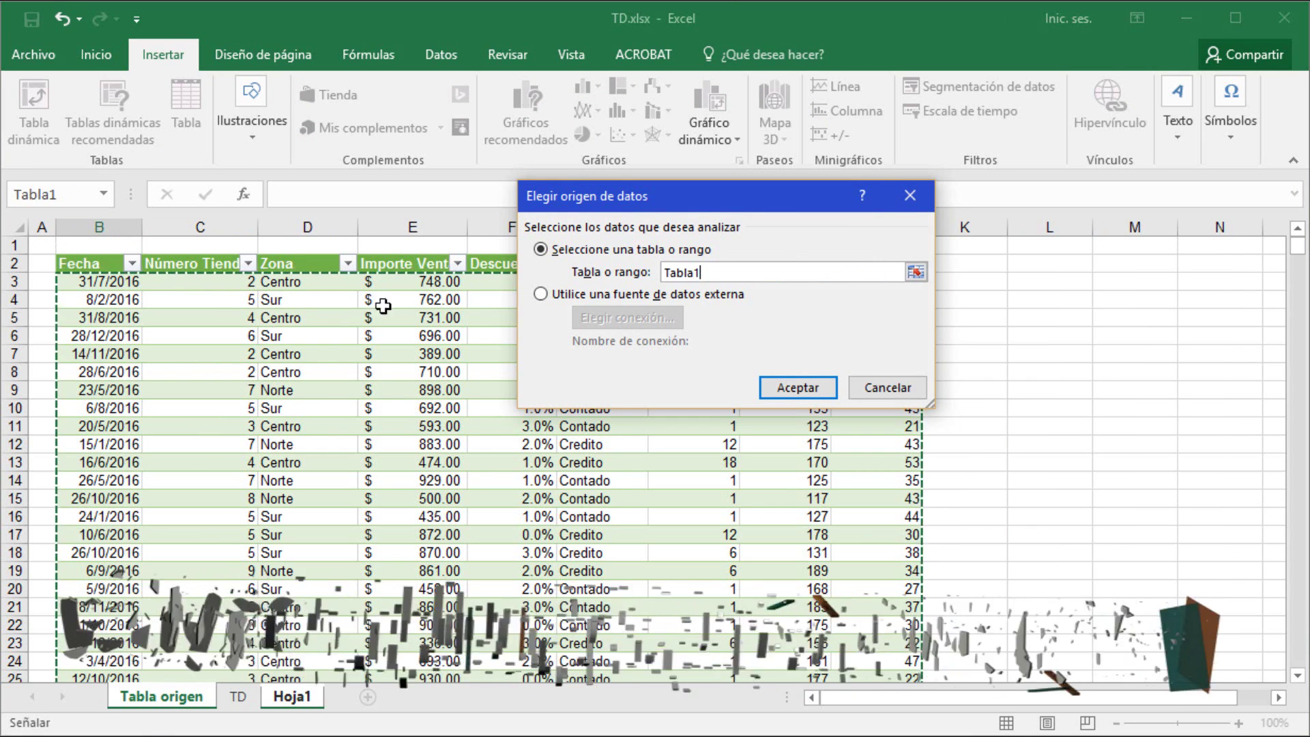
click(796, 386)
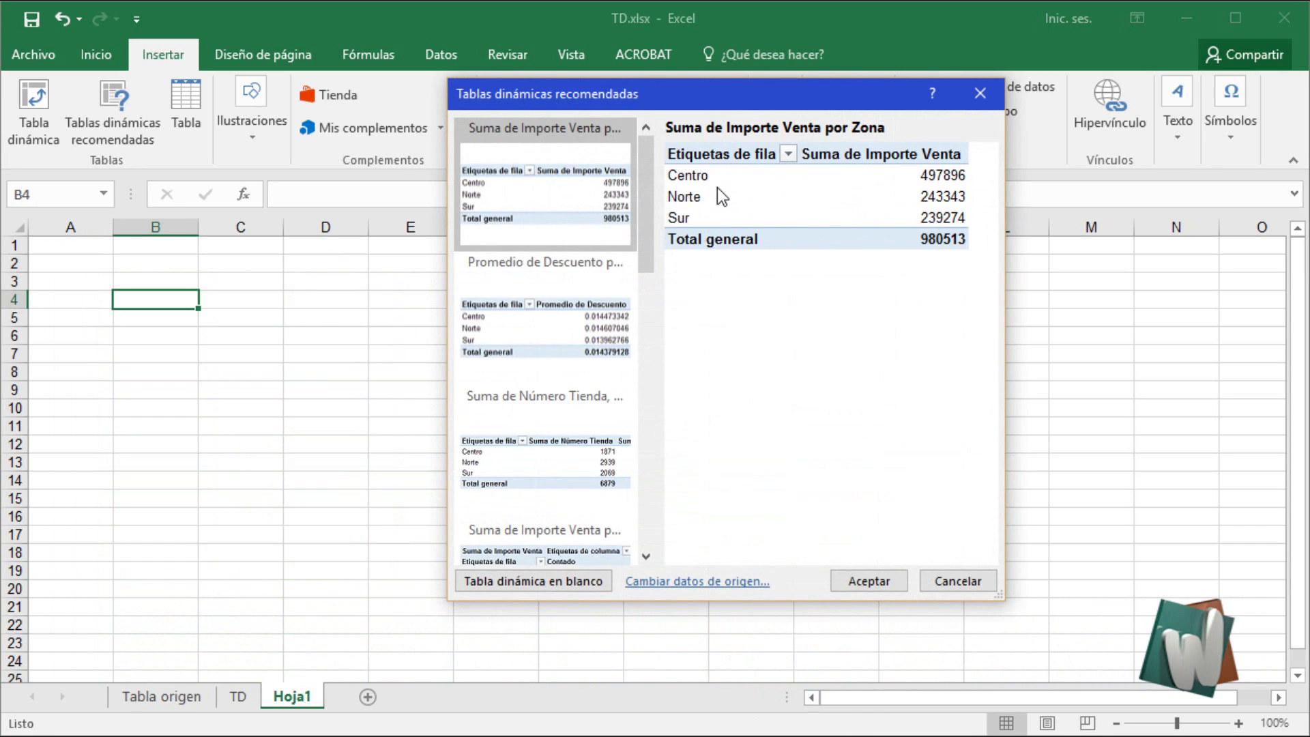
Preview Promedio de Descuento por Zona, then Suma de Número Tienda por Zona (total 6879)
click(541, 328)
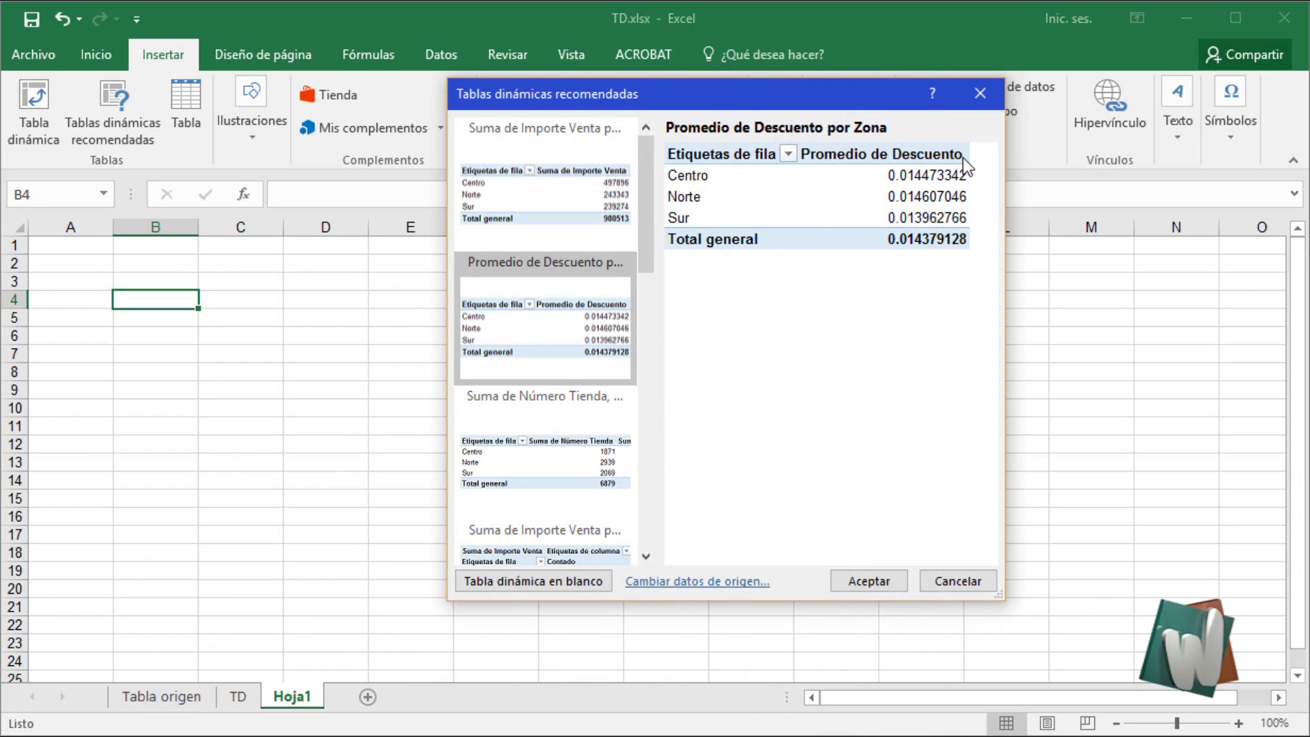
click(556, 472)
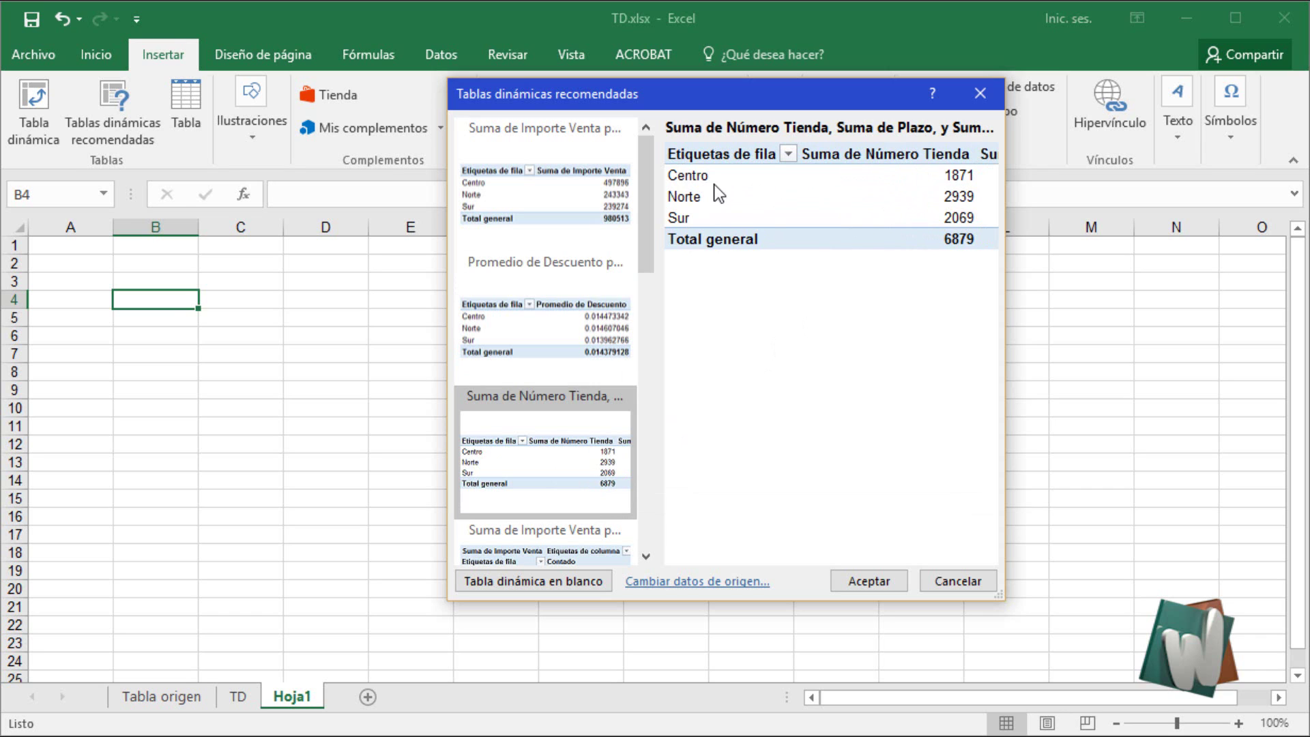
Preview the Suma de Importe Venta por Número Tienda y Pago recommendation
scroll(545, 471, down, 3)
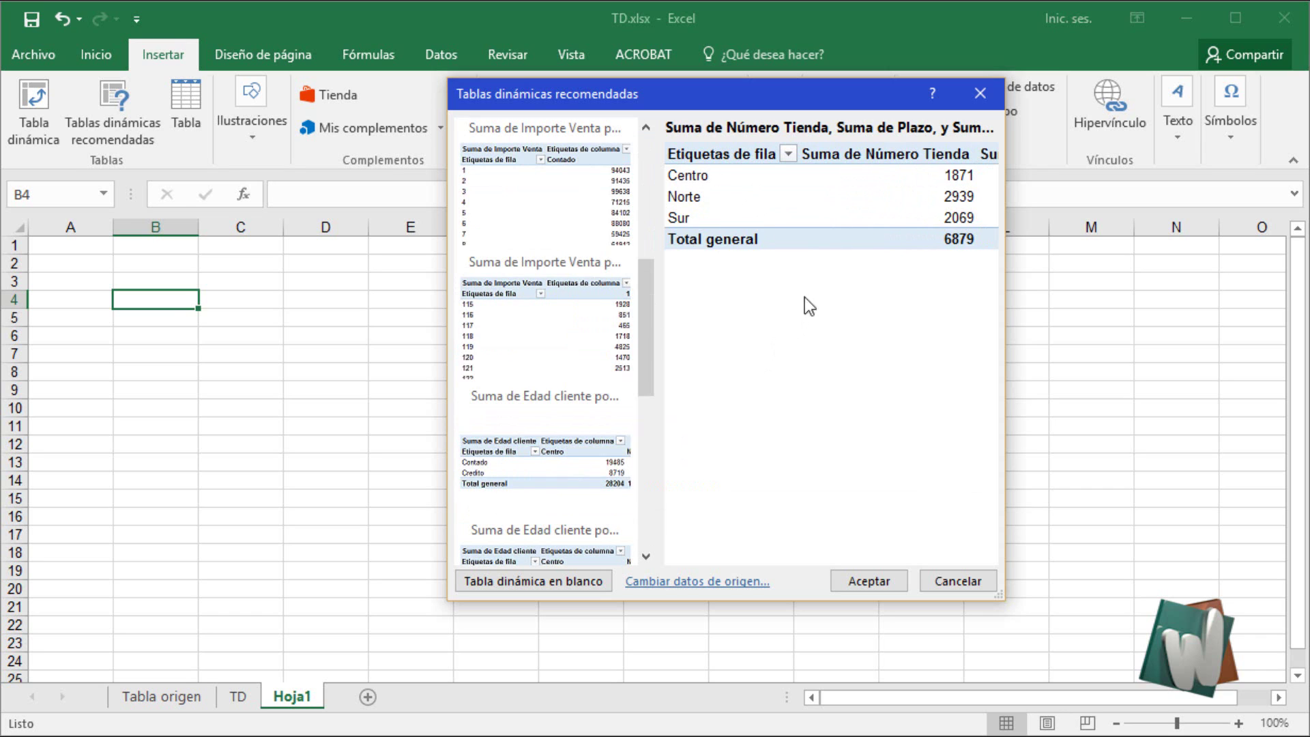
scroll(600, 354, up, 3)
scroll(584, 475, down, 3)
click(563, 357)
click(580, 232)
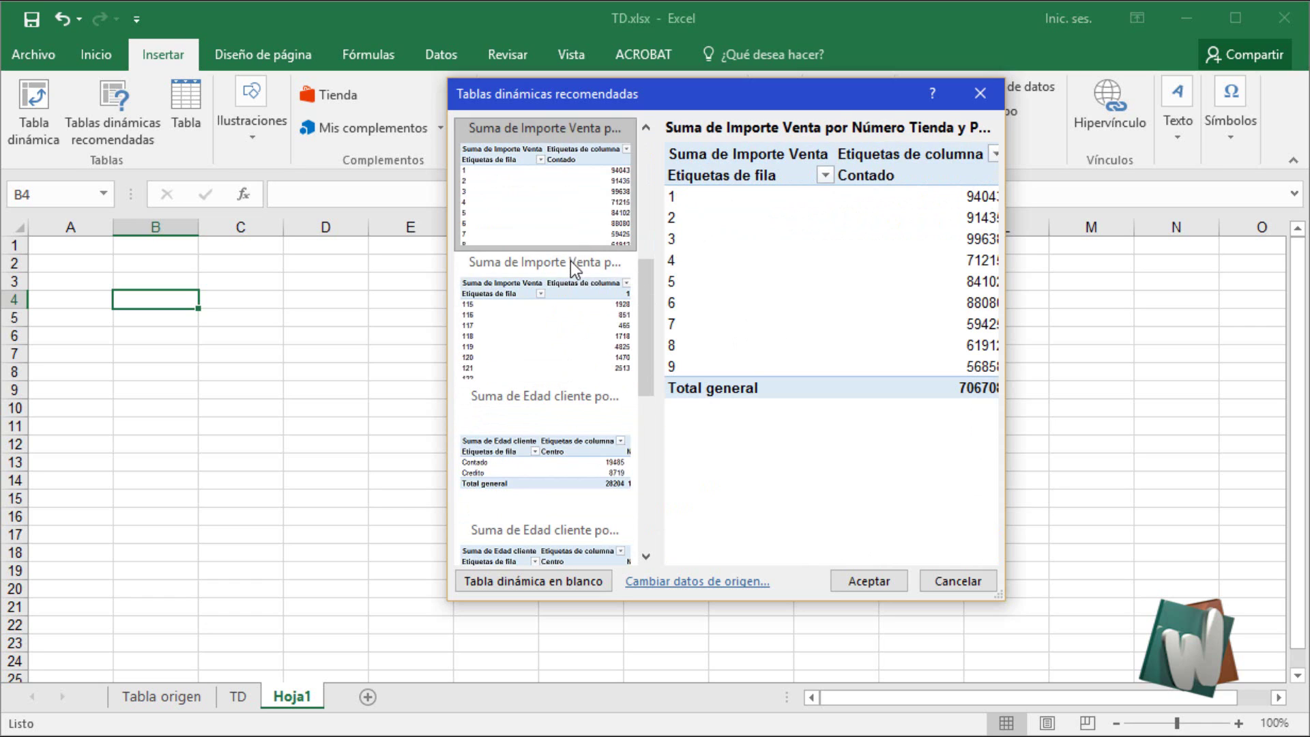
Widen the dialog on both sides so the Credito and Total general columns show
scroll(563, 325, up, 3)
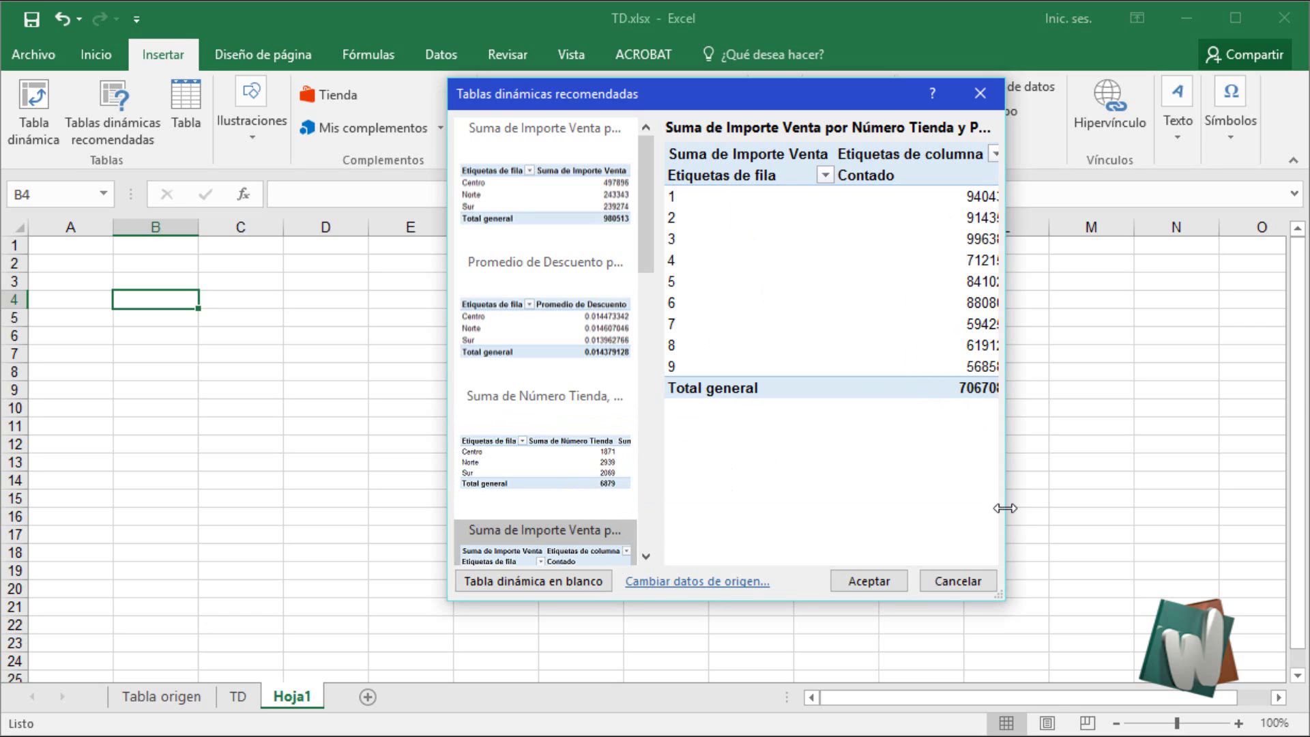
drag(1005, 508, 1234, 508)
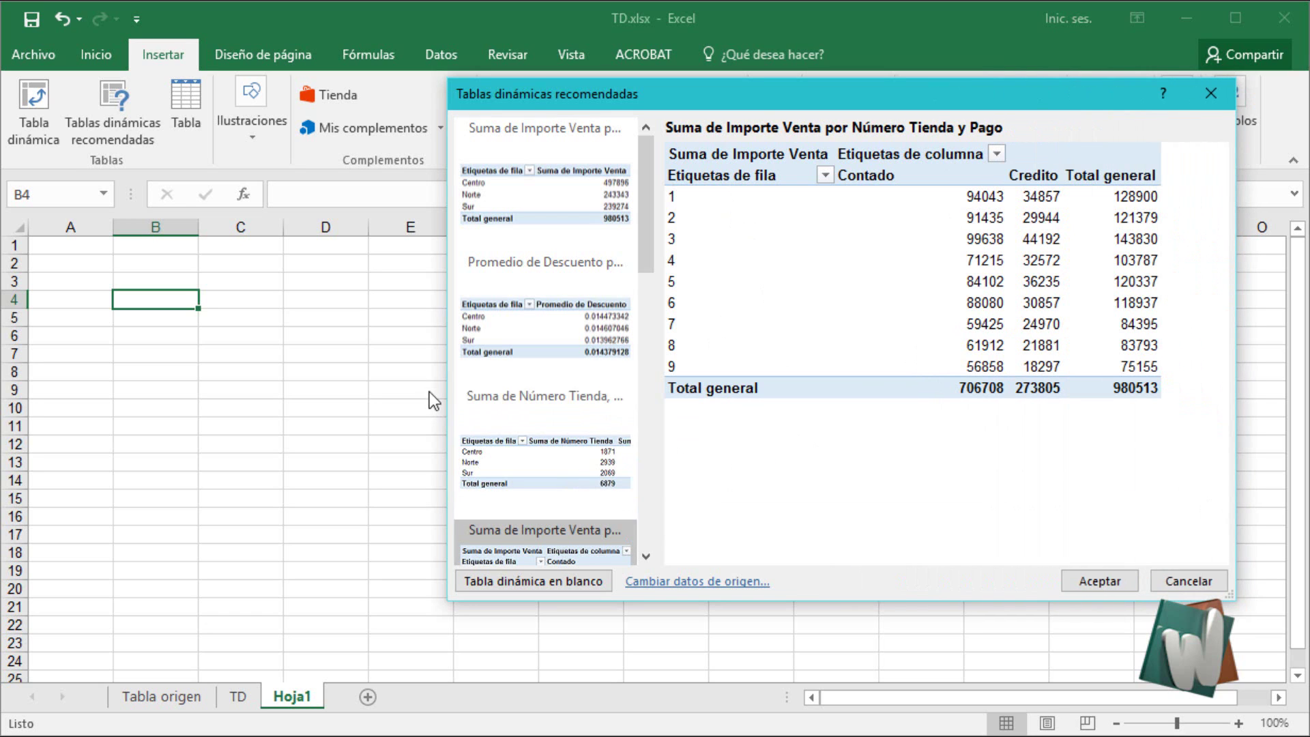
drag(448, 372, 218, 365)
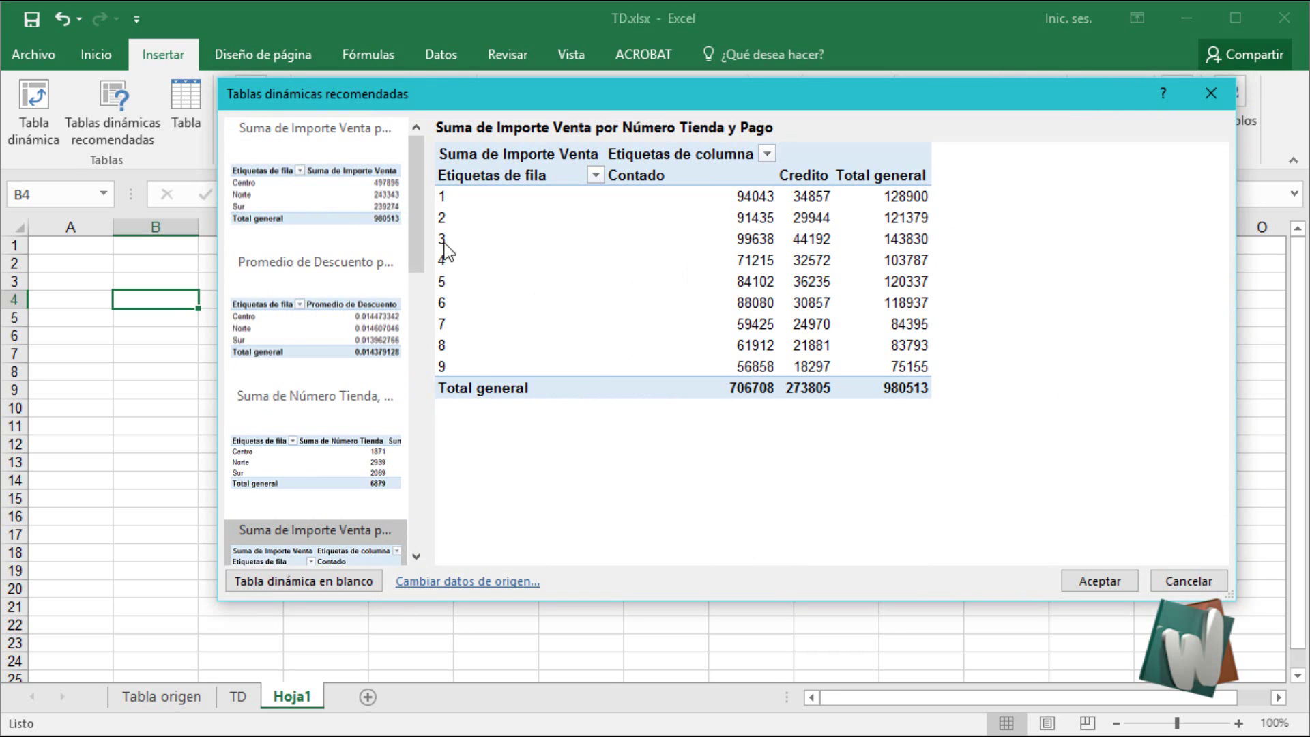
drag(413, 225, 410, 321)
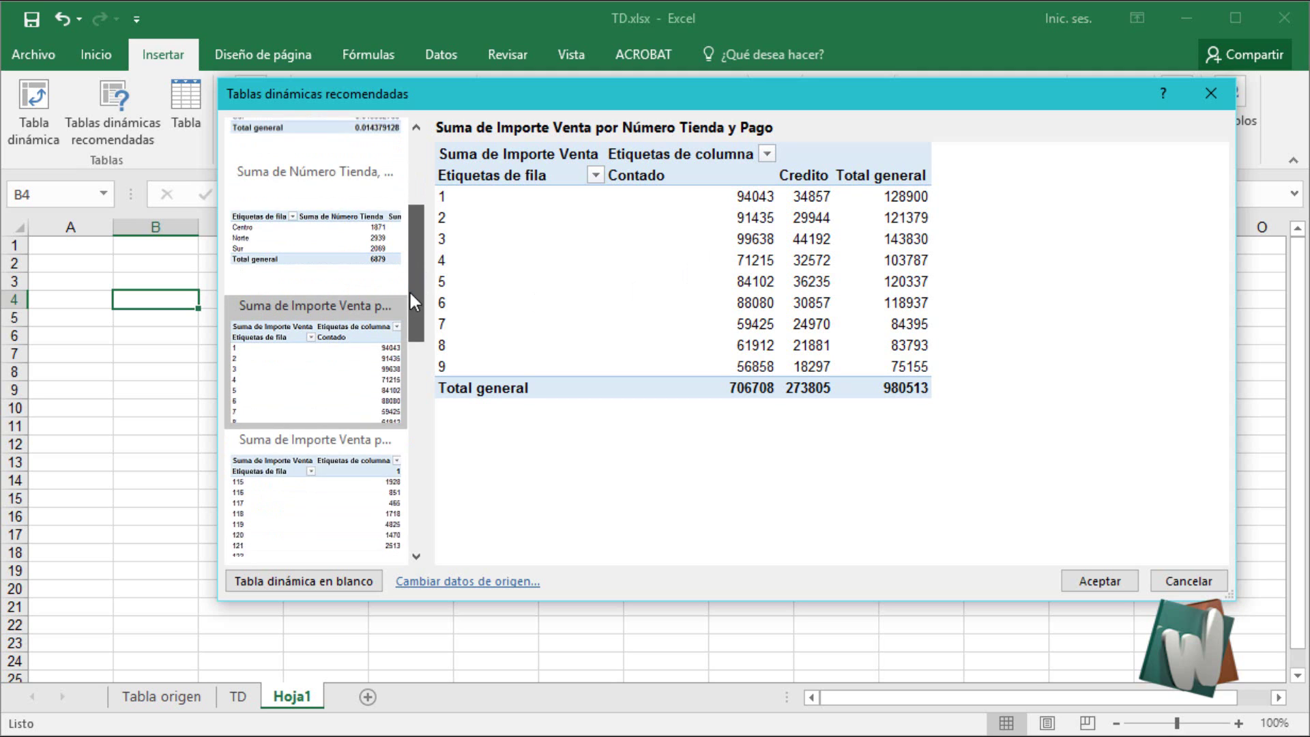
Browse the Edad cliente, ID producto and Plazo recommendations, ending on Edad cliente by ID producto y Plazo
click(342, 375)
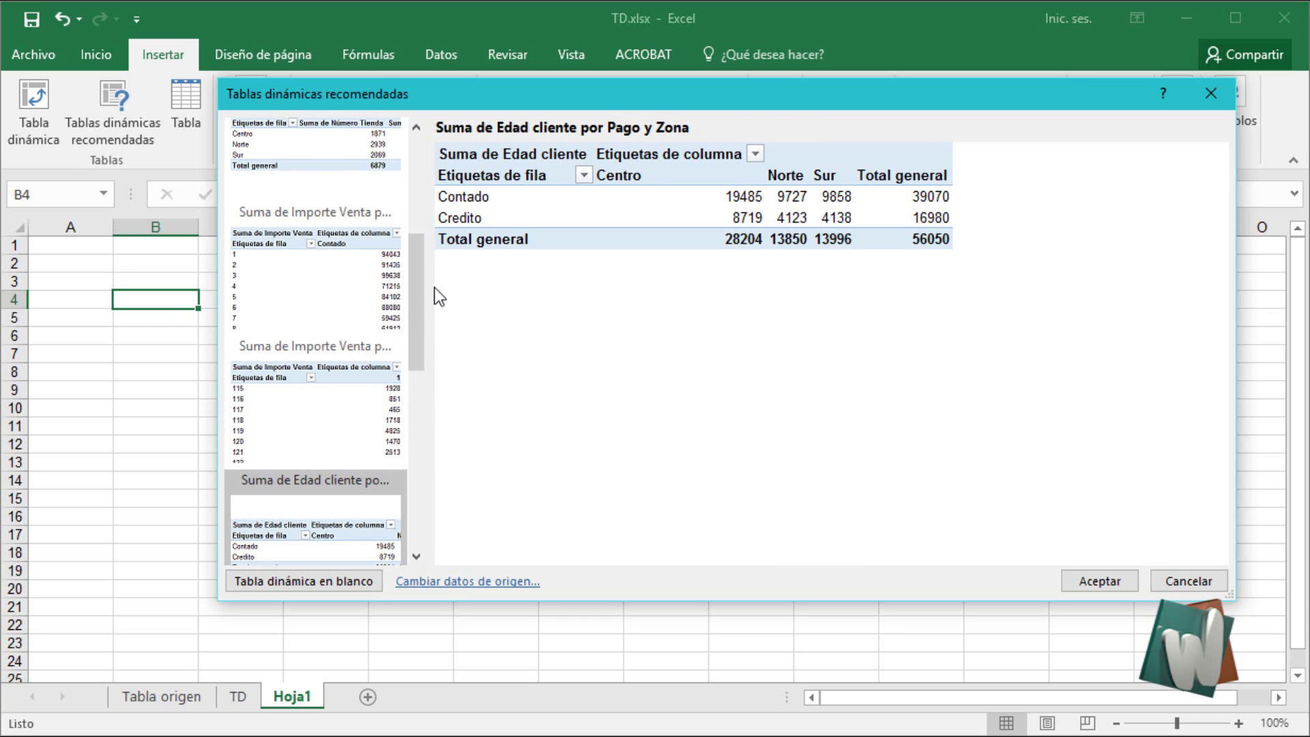
drag(420, 314, 419, 348)
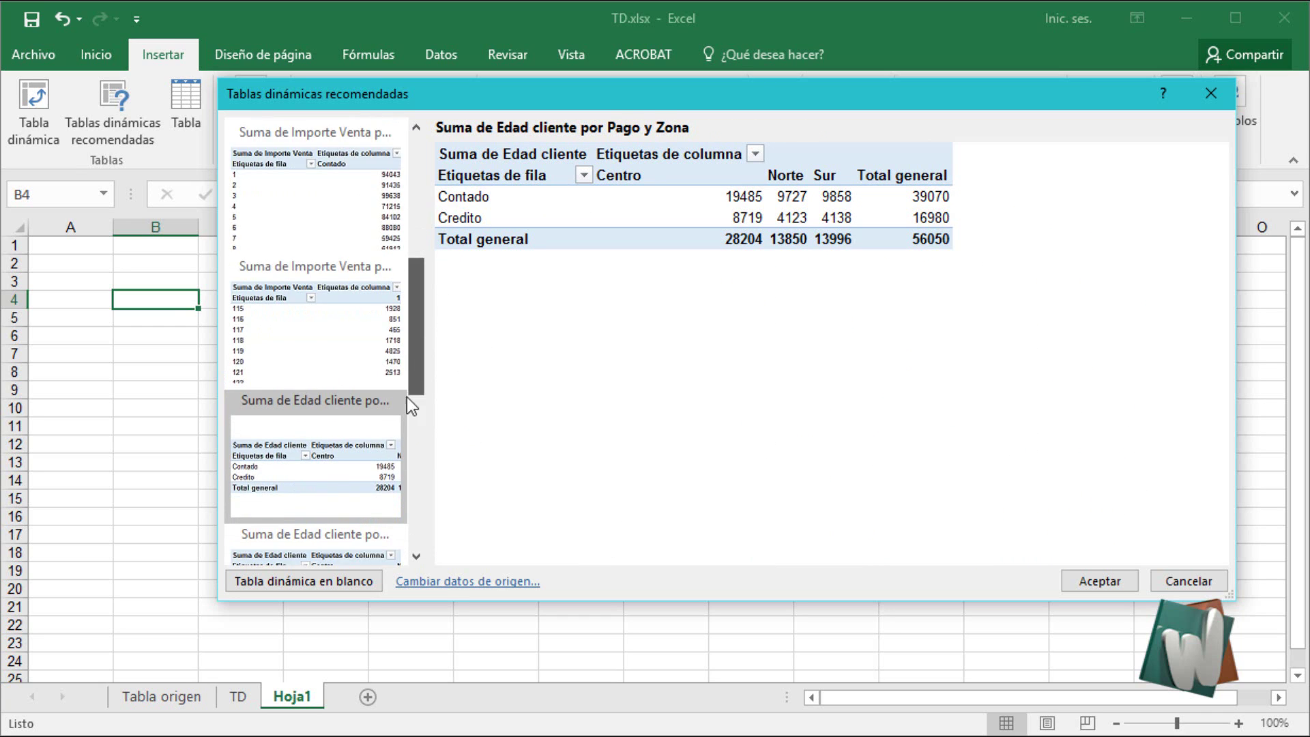
scroll(405, 400, down, 3)
scroll(410, 389, up, 1)
click(342, 426)
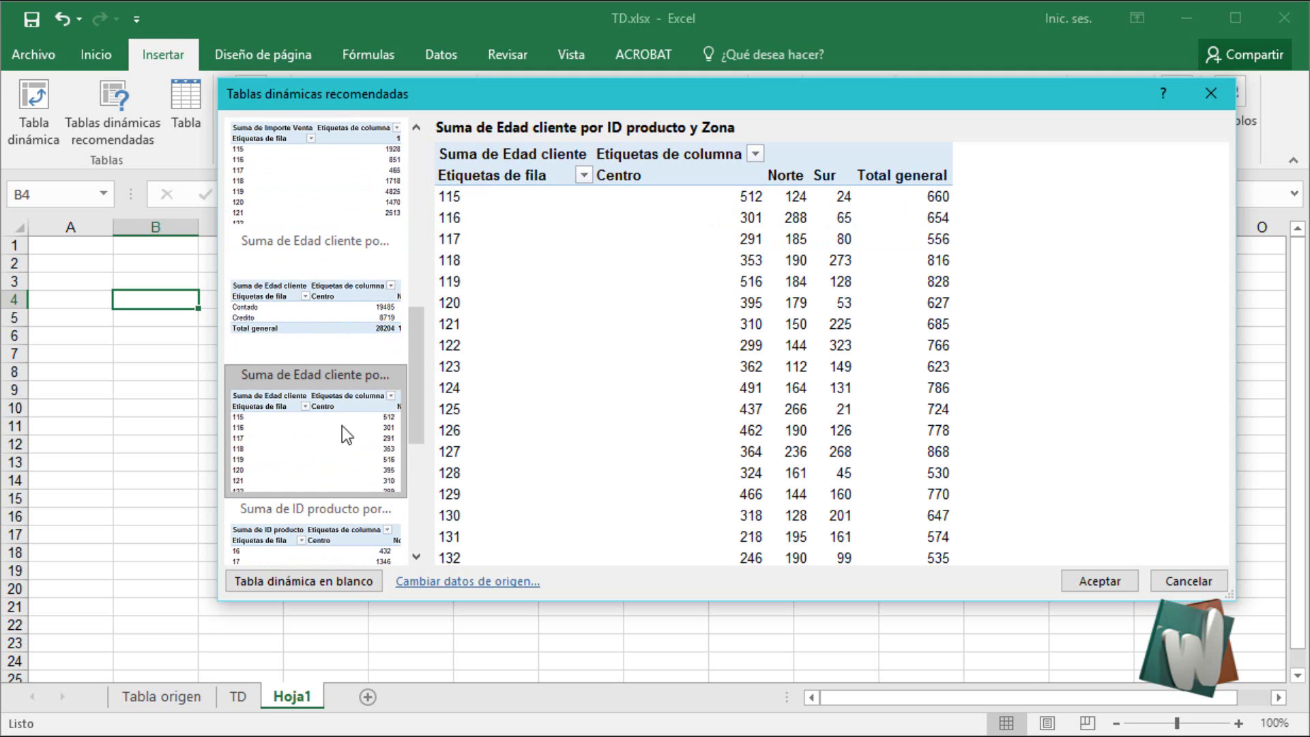
drag(418, 346, 420, 371)
click(335, 429)
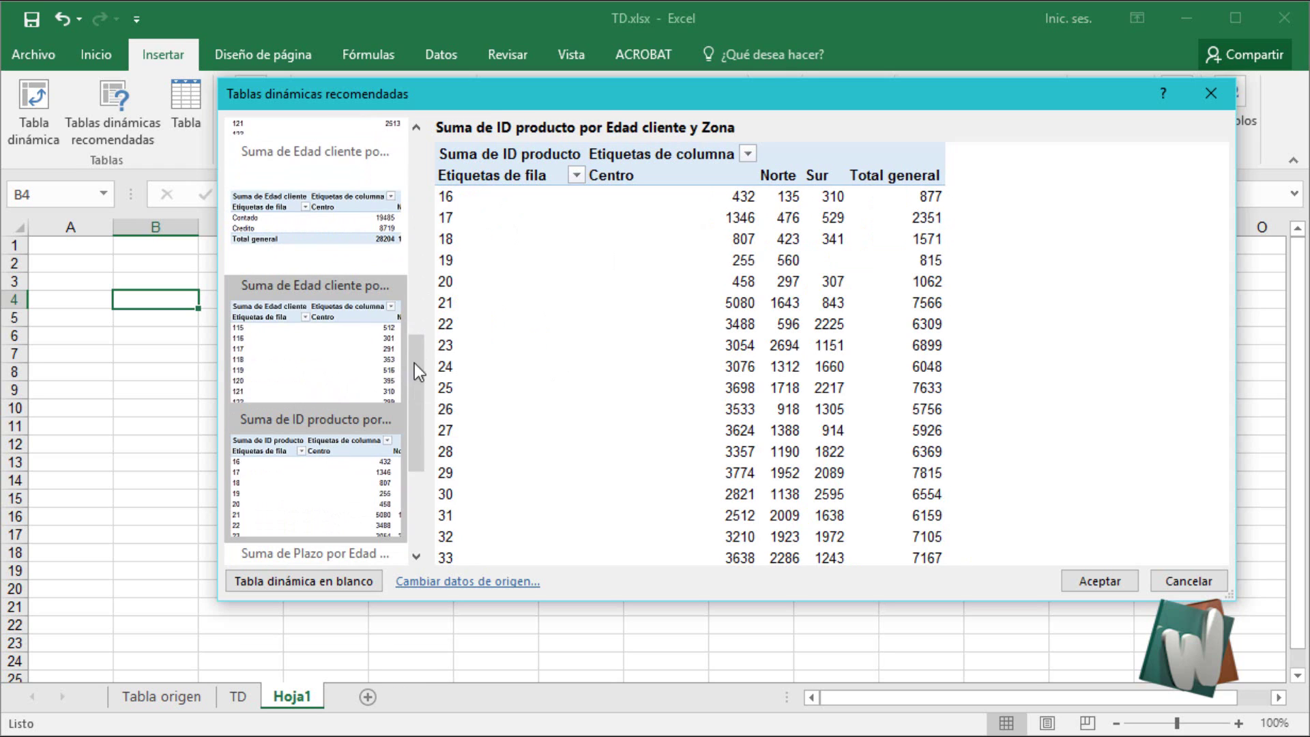
drag(417, 371, 425, 430)
click(364, 419)
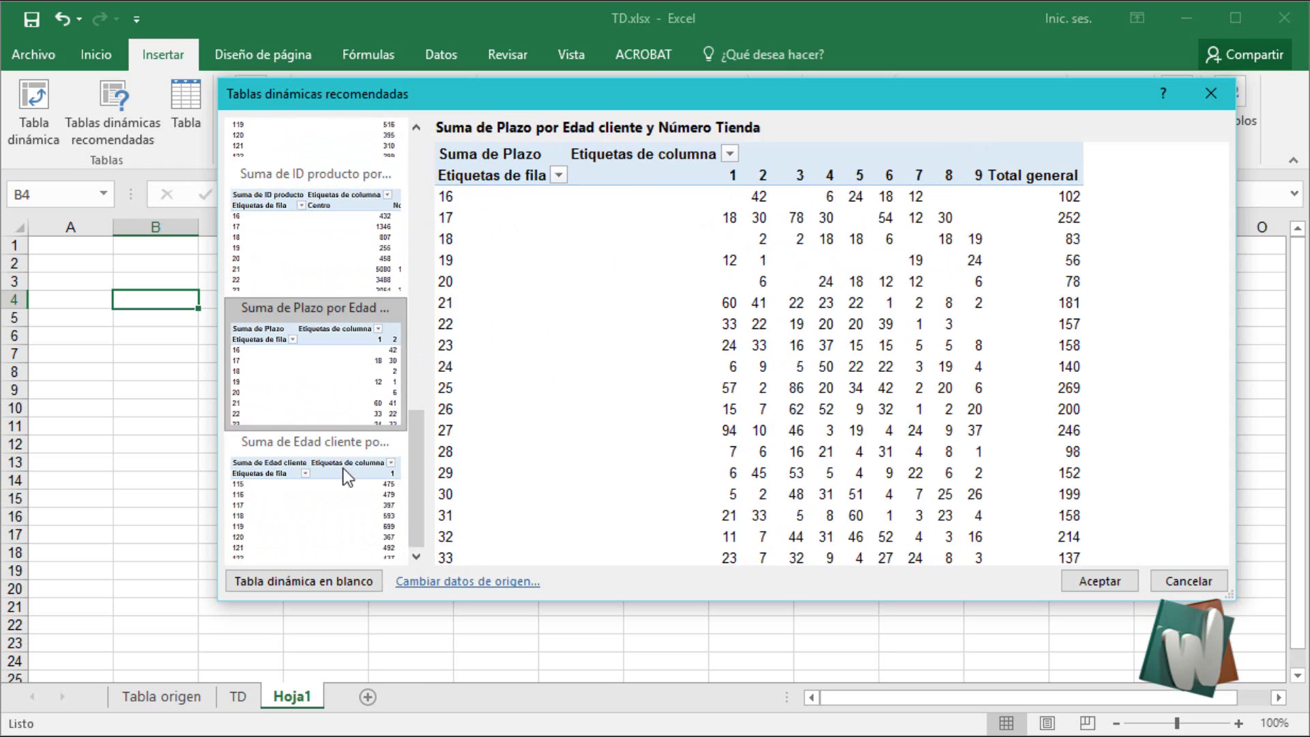
click(330, 525)
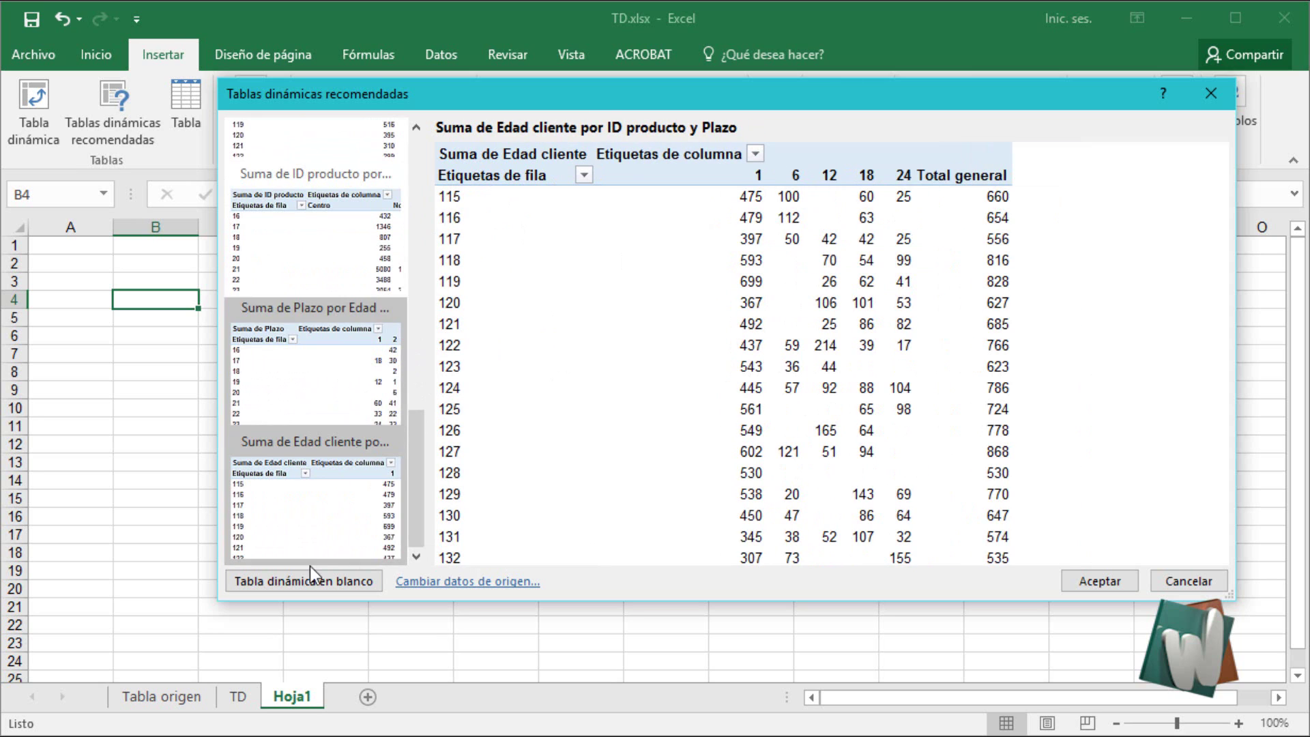
scroll(337, 522, up, 10)
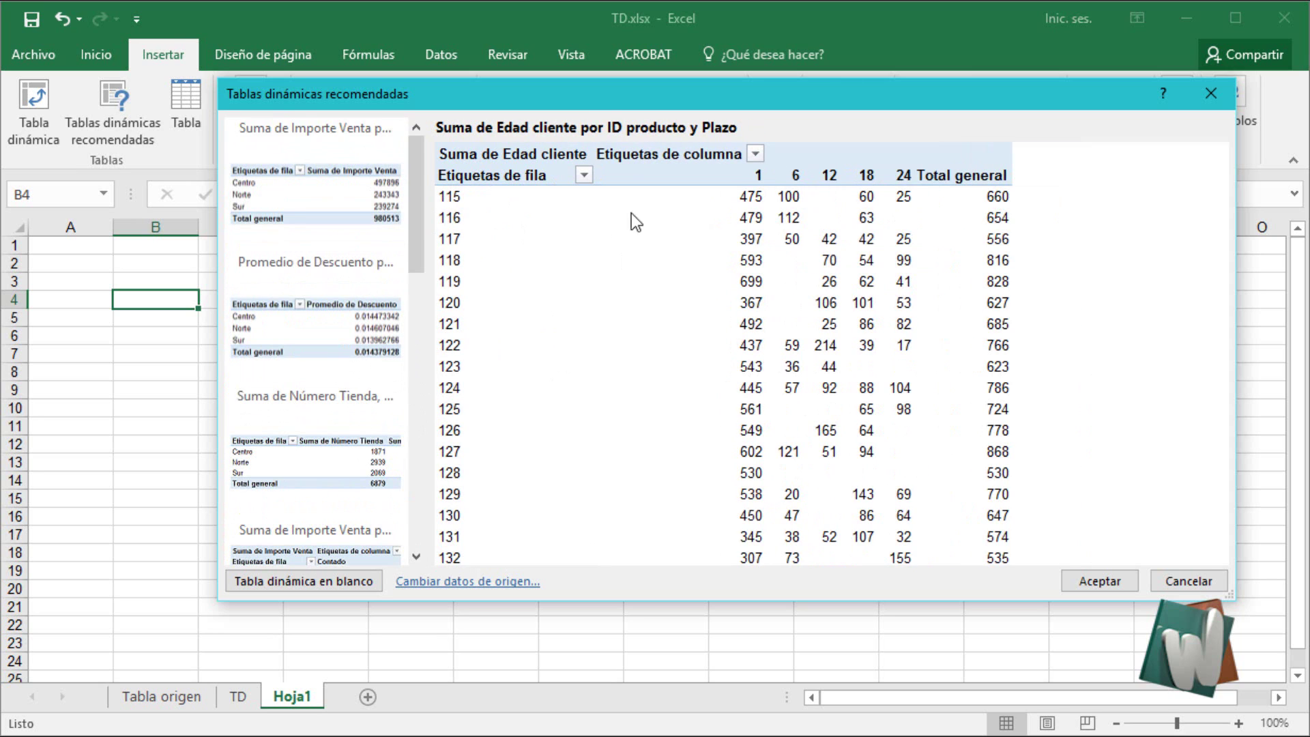
Compare the Importe Venta, Promedio de Descuento, and Número Tienda/Plazo/ID producto by Zona previews
click(340, 181)
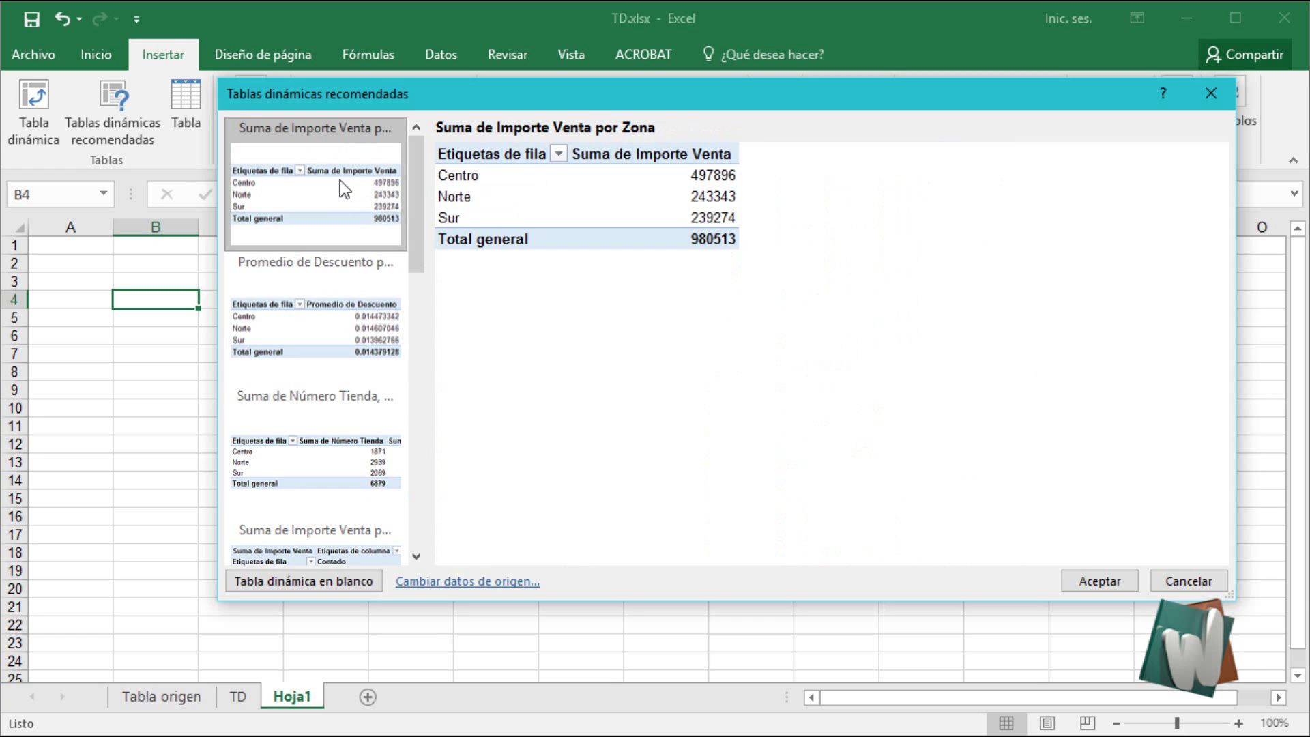
click(353, 330)
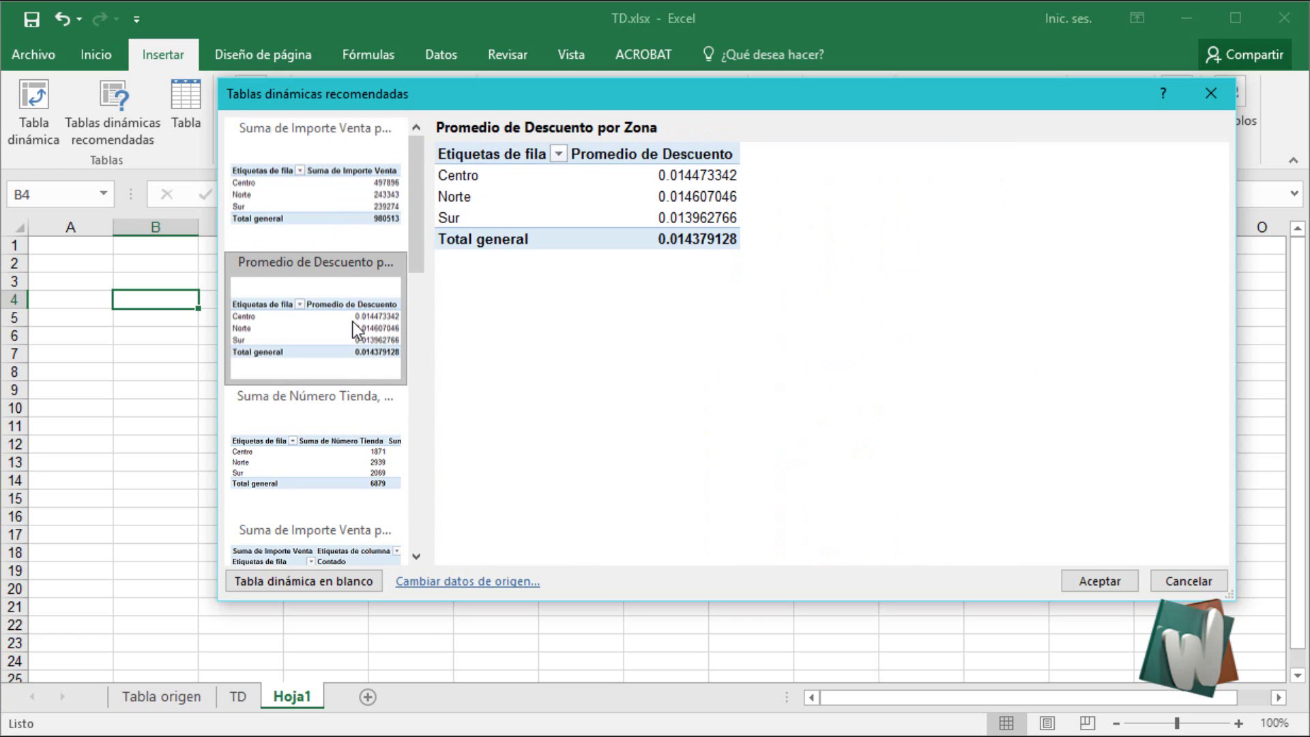
click(340, 195)
click(295, 444)
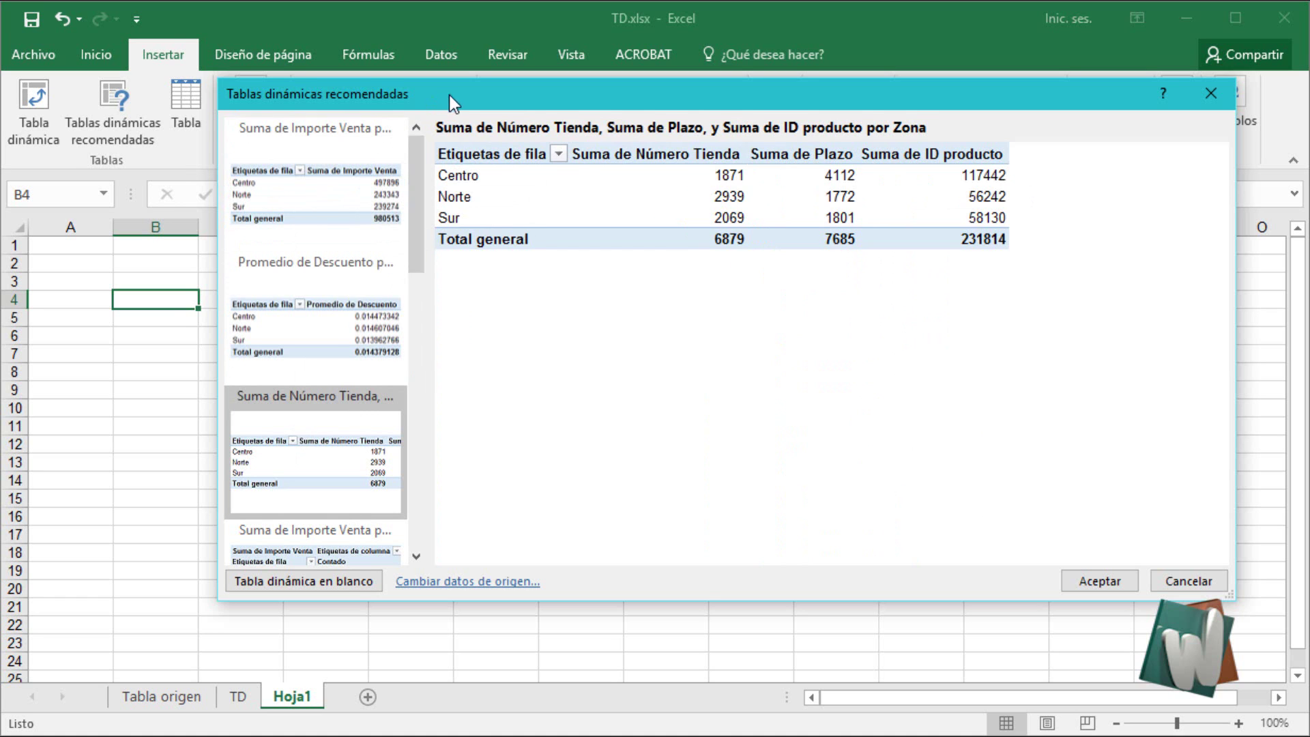
drag(442, 94, 457, 104)
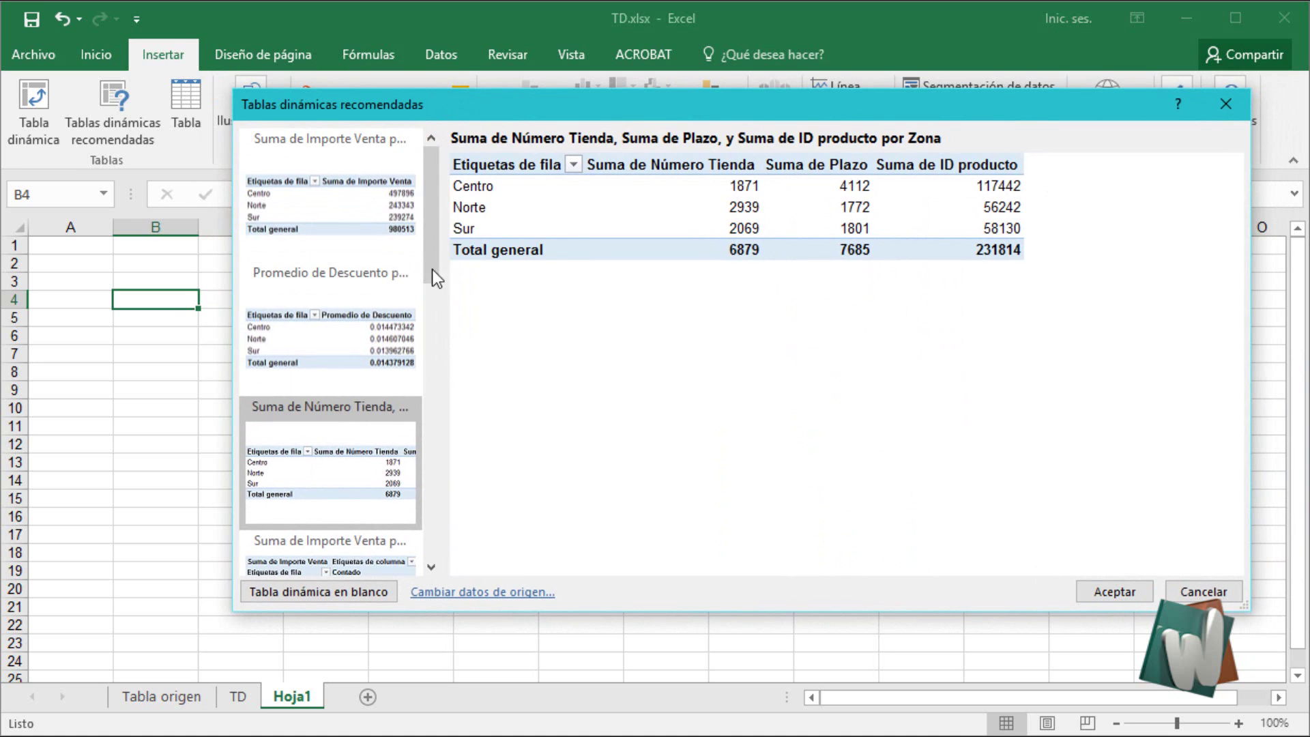
click(1120, 594)
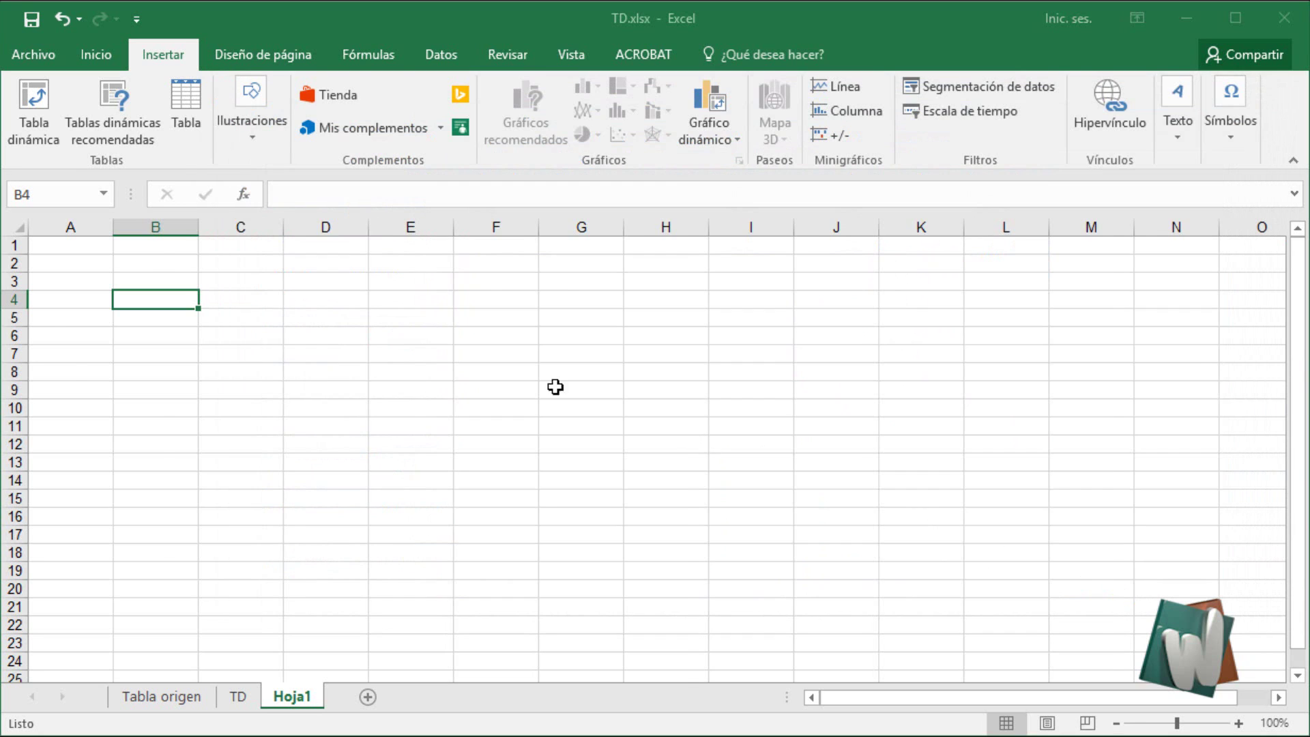